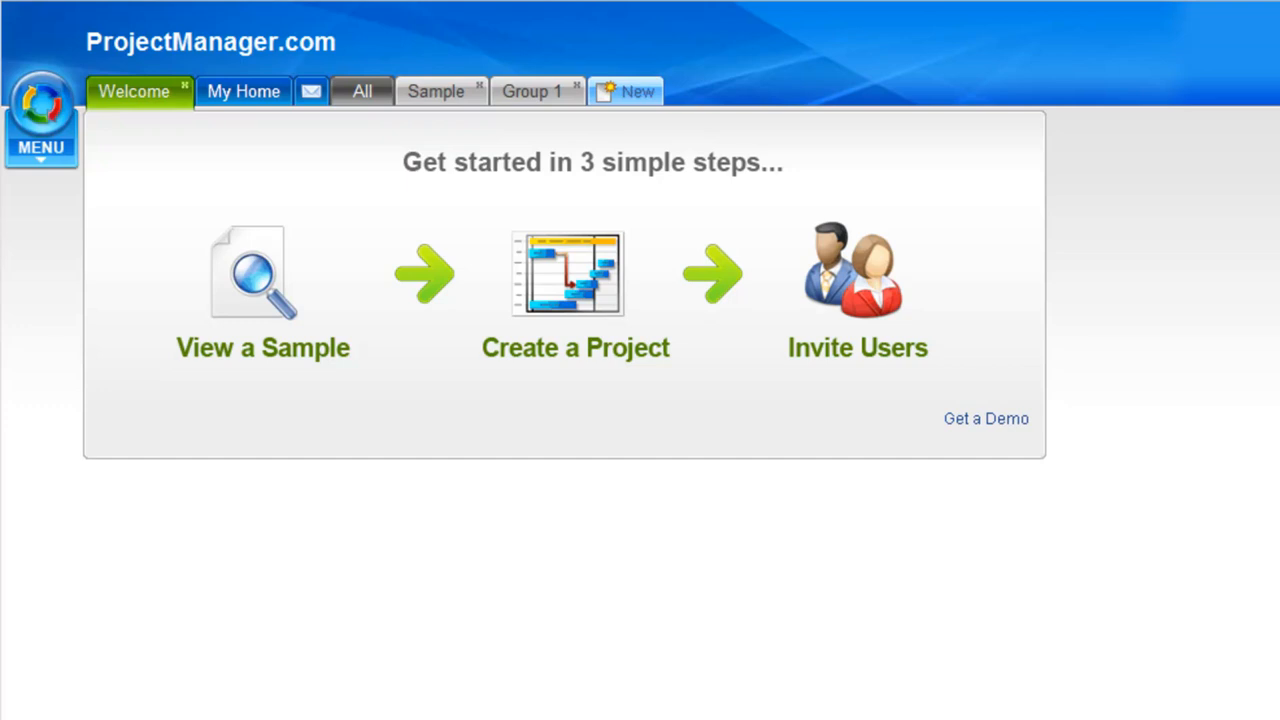
Step: Open the email alert configuration, toggle the Administrator role's immediate alerts for new issues, new risks and All of the above, and save
left_click(49, 160)
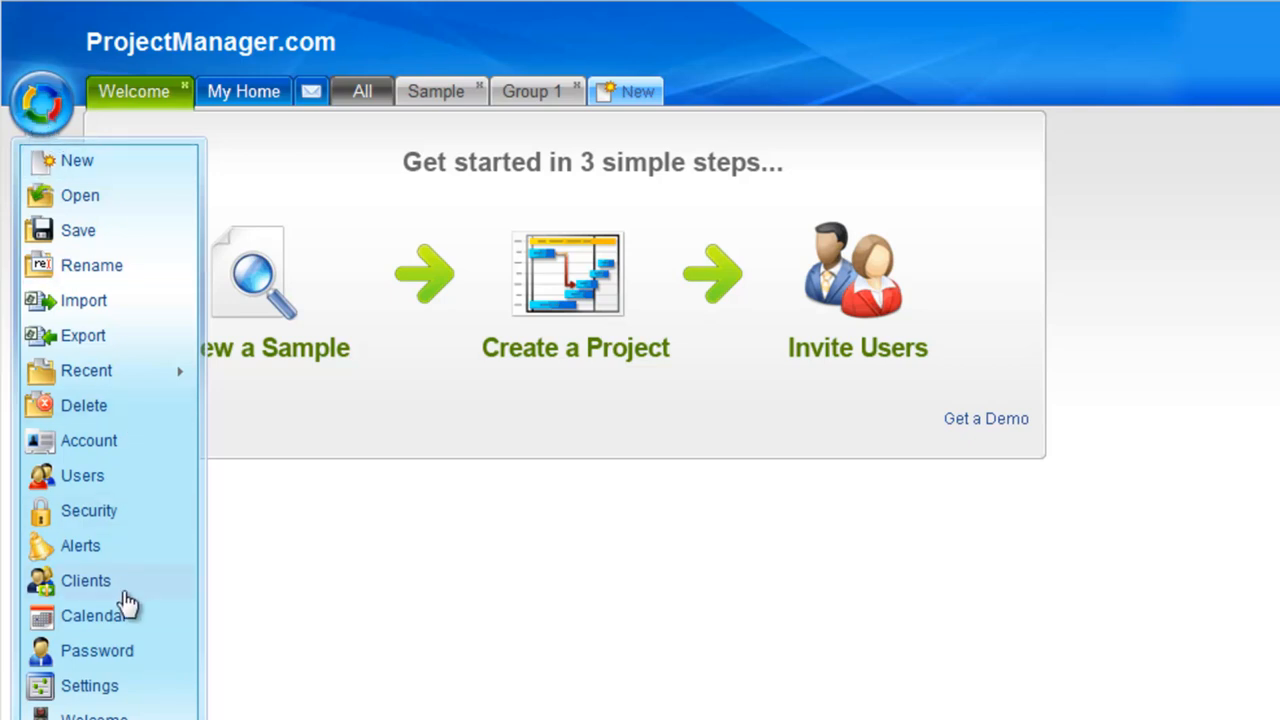
left_click(82, 550)
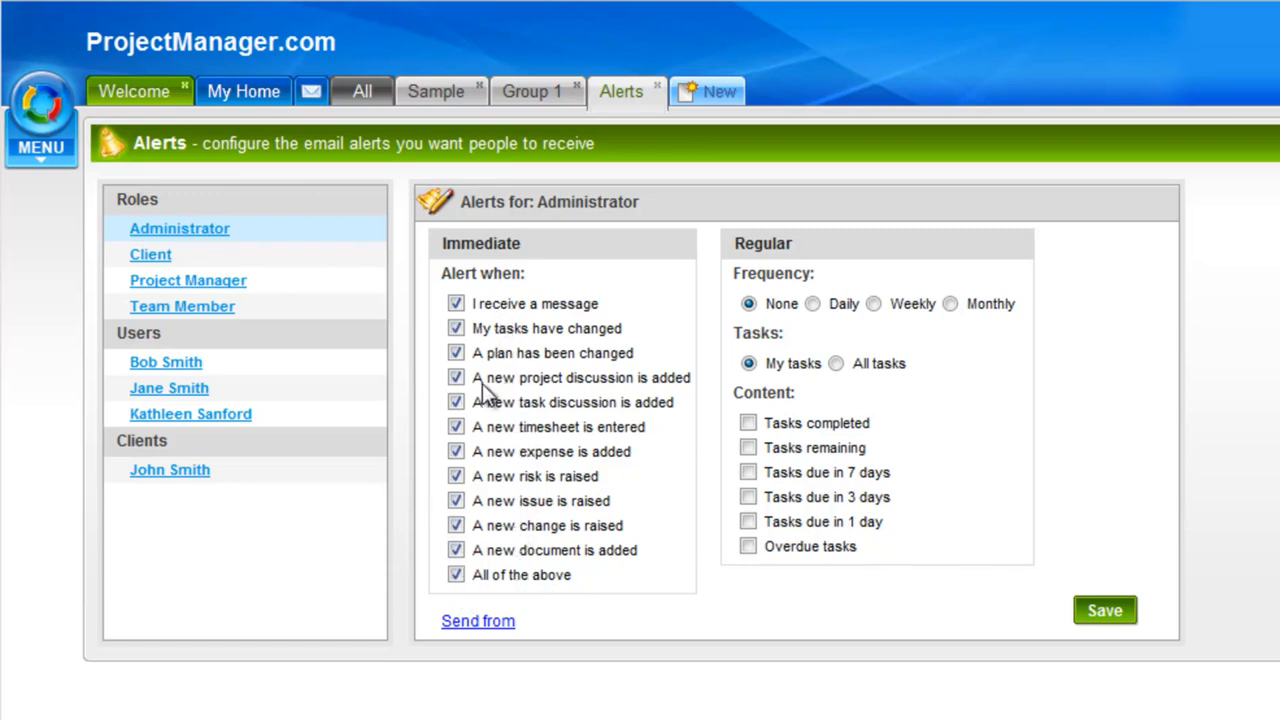
left_click(456, 500)
left_click(456, 476)
left_click(457, 502)
left_click(457, 574)
left_click(1101, 620)
Step: Set the Administrator role's regular alerts to Weekly for All tasks, covering Tasks due in 7 days and Overdue tasks
left_click(868, 305)
left_click(834, 364)
left_click(747, 473)
left_click(750, 547)
Step: Set the Project Manager role's regular alerts to Daily for All tasks, with Overdue tasks as the content
left_click(185, 285)
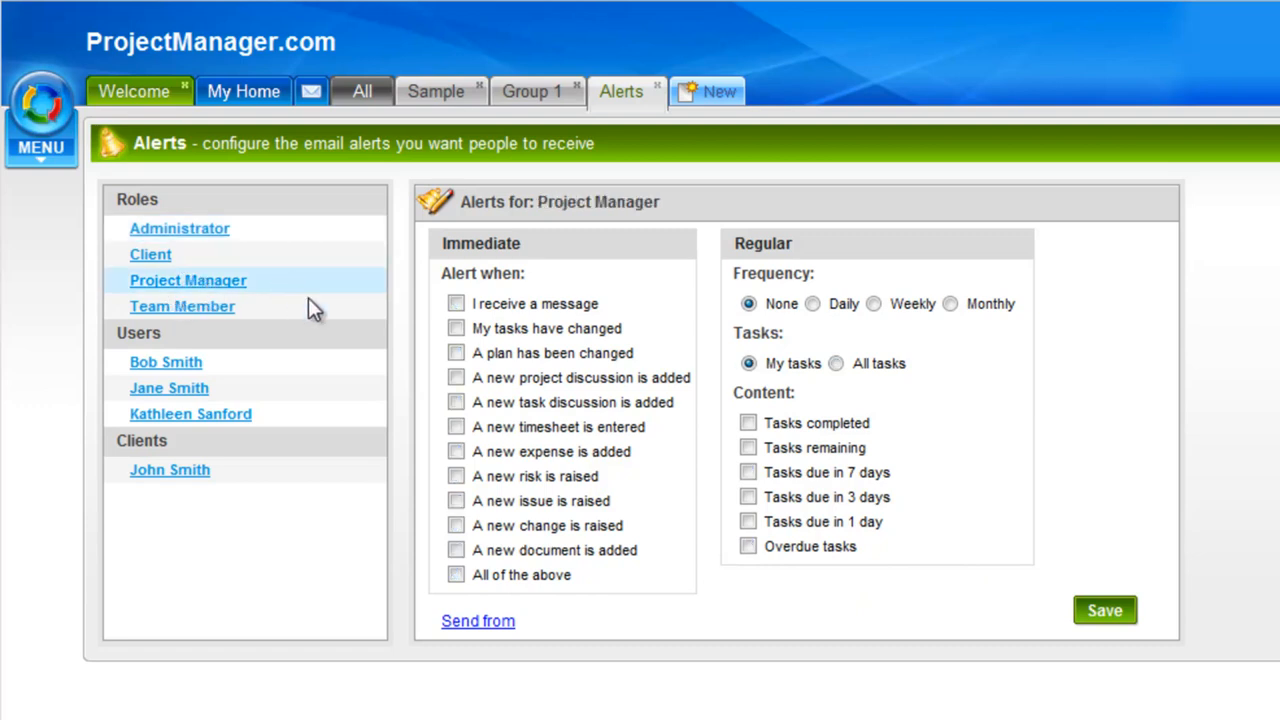
left_click(878, 308)
left_click(812, 304)
left_click(835, 365)
left_click(750, 548)
Step: Set the Team Member role's regular alerts to Monthly, including Tasks remaining and Tasks completed
left_click(220, 318)
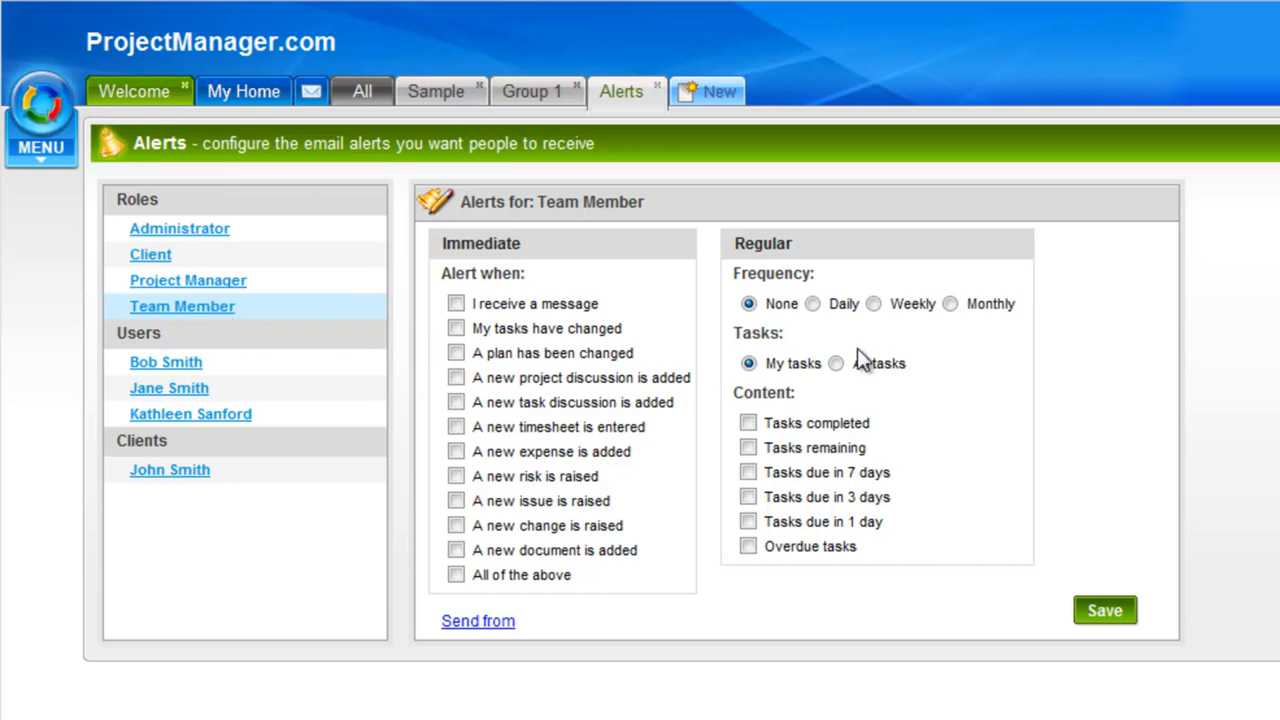
left_click(950, 304)
left_click(748, 449)
left_click(748, 423)
Step: Explore the alert sender options by choosing Someone else with its name and email fields, and close them without saving
left_click(477, 621)
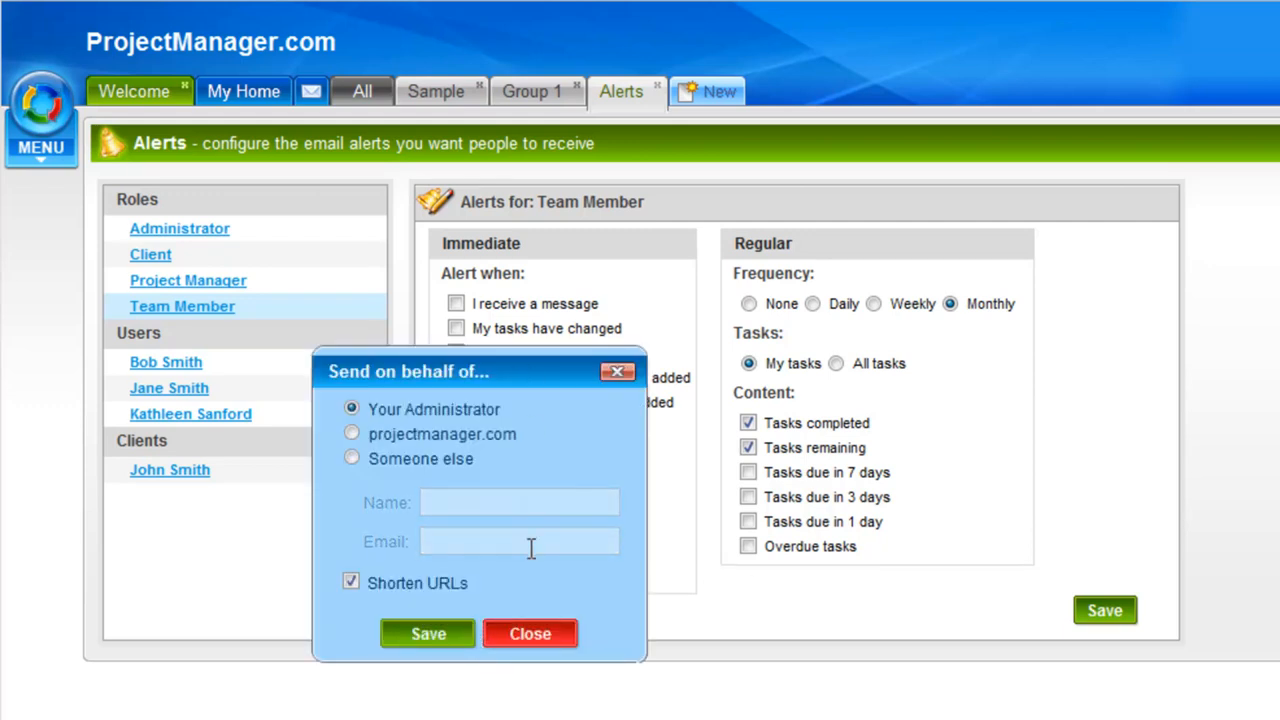
left_click_drag(548, 375, 860, 422)
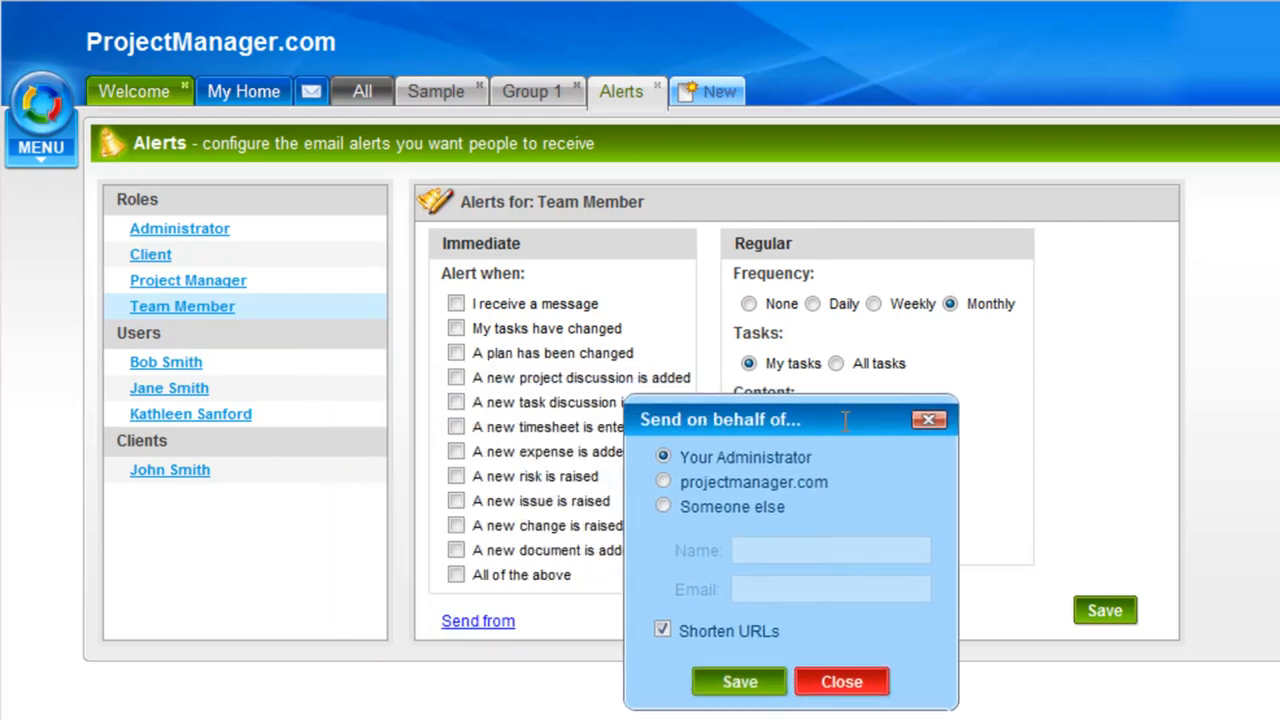
left_click(664, 507)
left_click(753, 551)
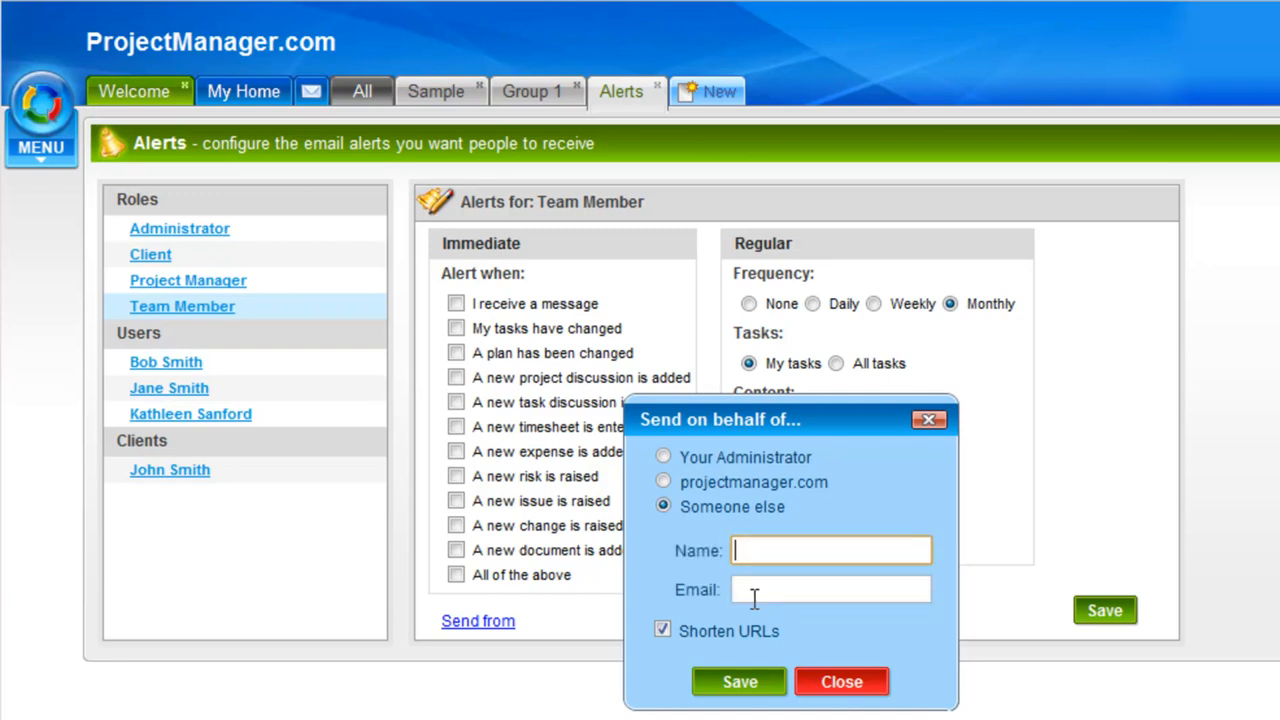
left_click(754, 595)
left_click(752, 551)
left_click(762, 593)
left_click(754, 551)
left_click(770, 594)
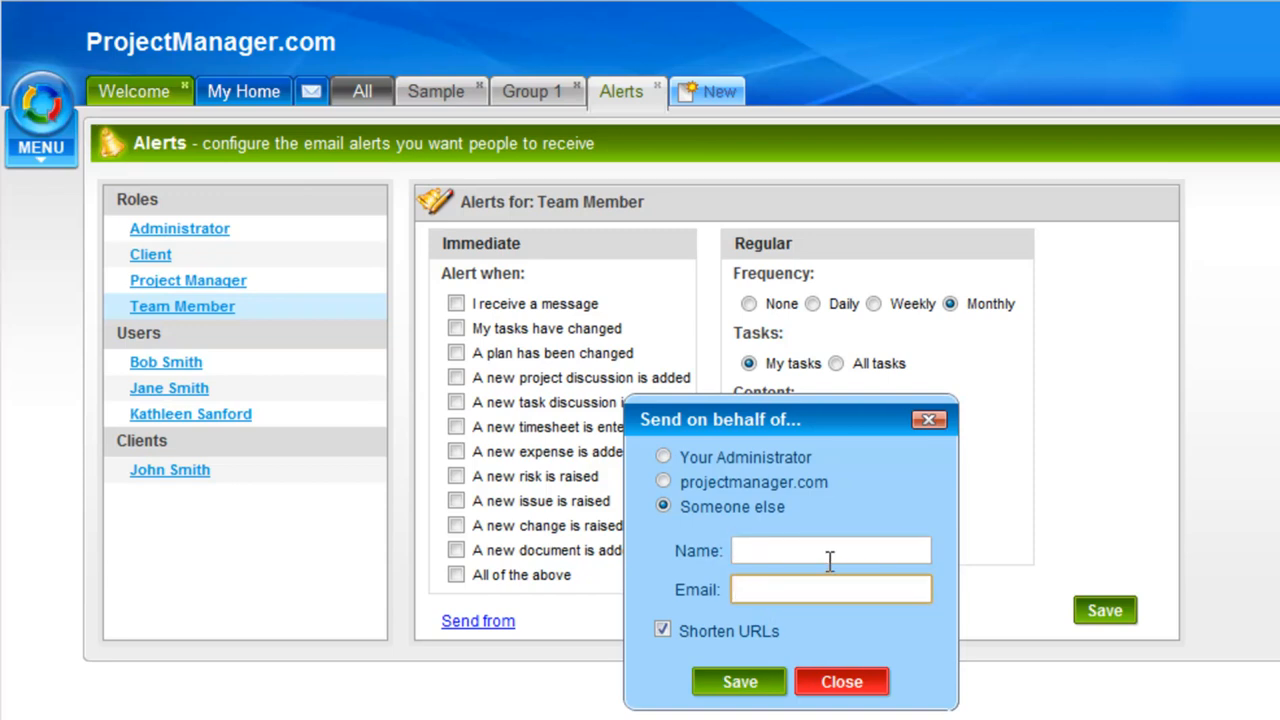
left_click(841, 681)
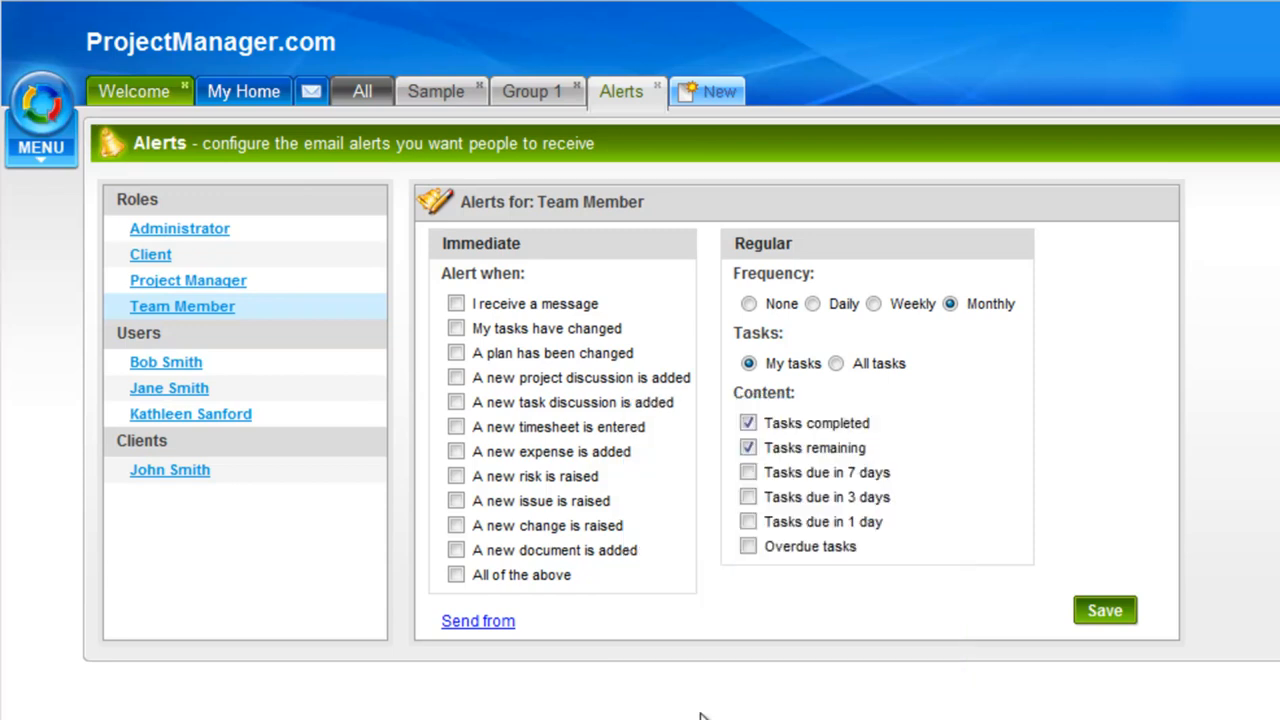